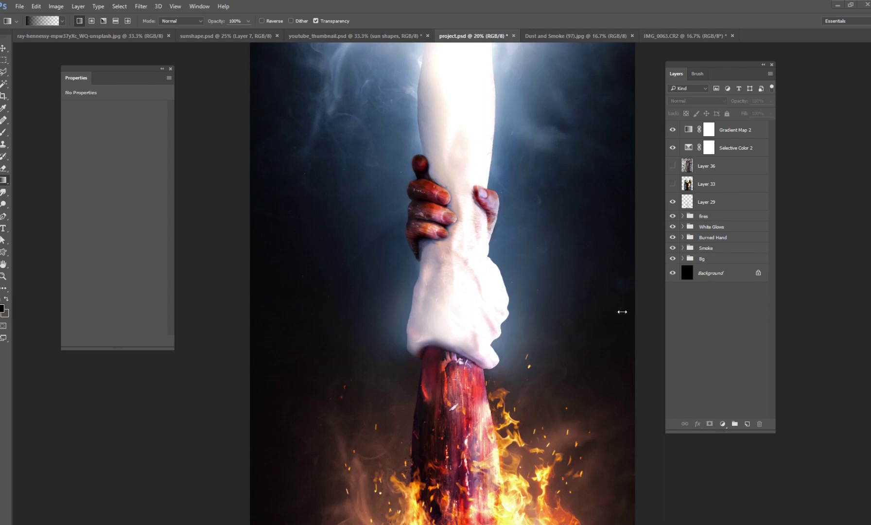
Hide the burn texture layers and all other groups, including Smoke, keeping only Burned Hand visible.
left_click(683, 238)
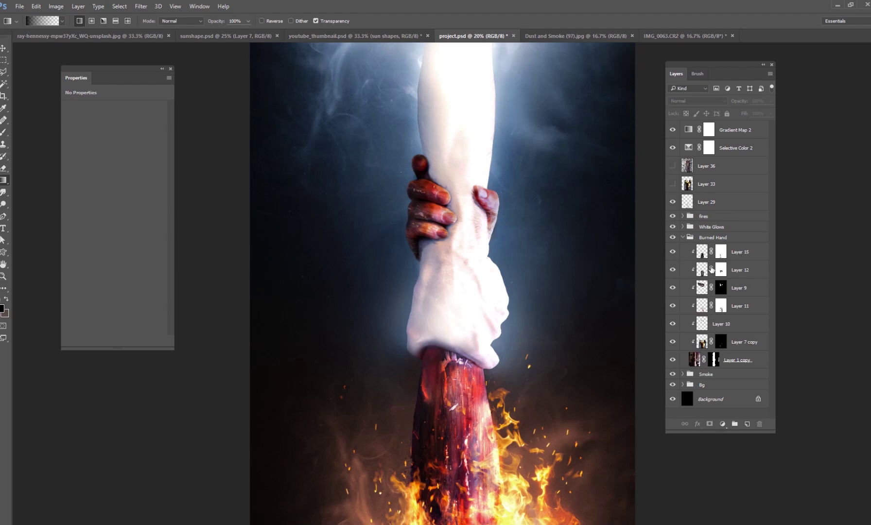
left_click_drag(675, 254, 675, 343)
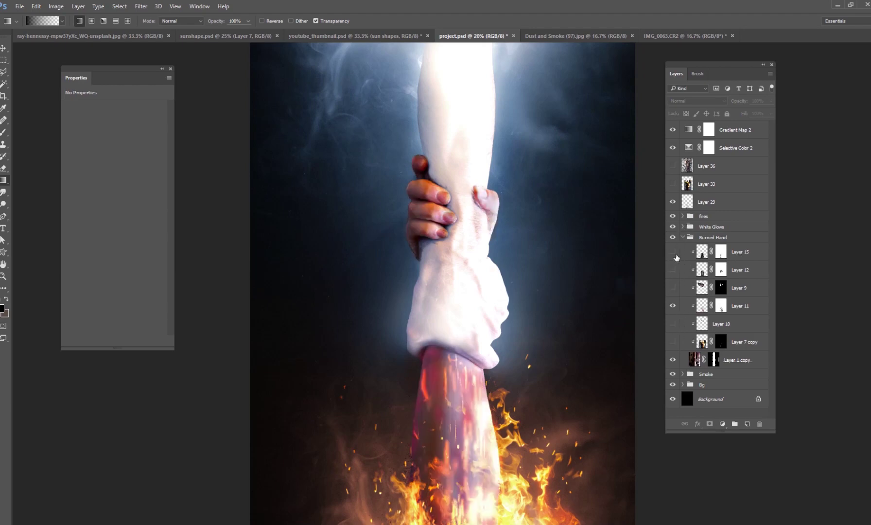
left_click_drag(673, 305, 673, 130)
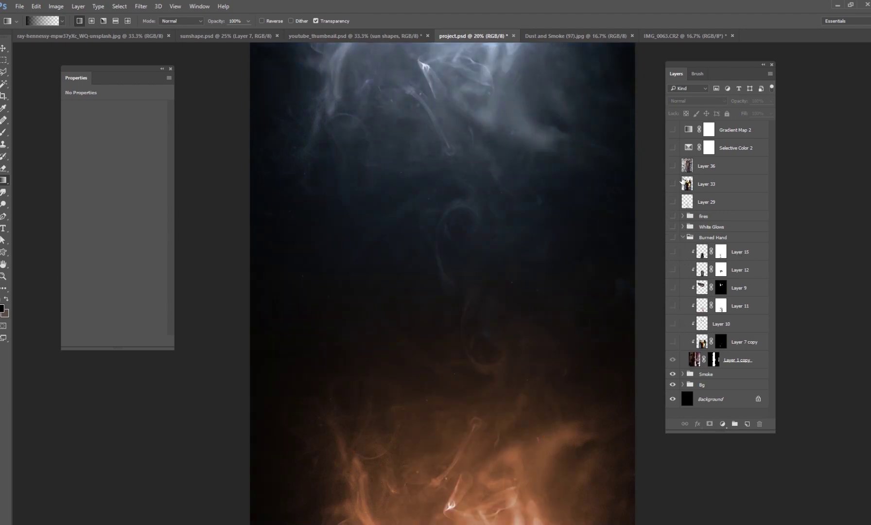
left_click(673, 237)
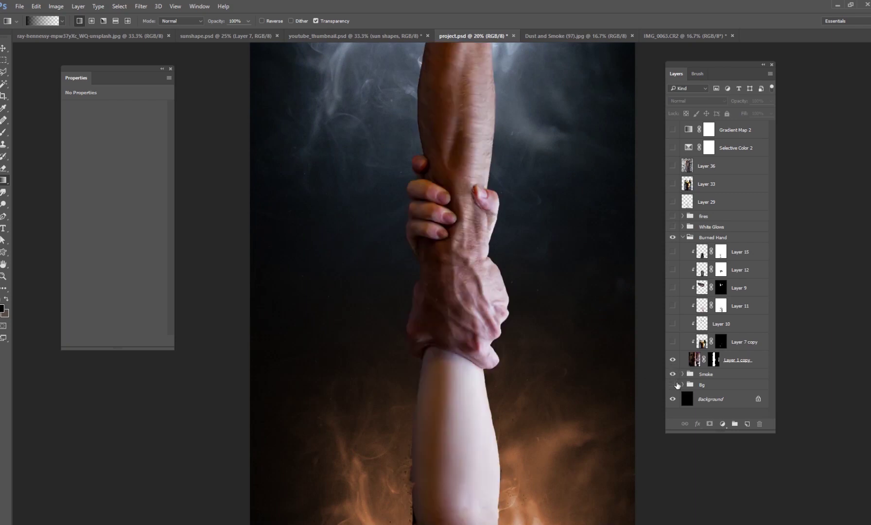
left_click(673, 374)
Disable Layer 1 copy's mask to view the full room photo, then re-enable it.
right_click(714, 362)
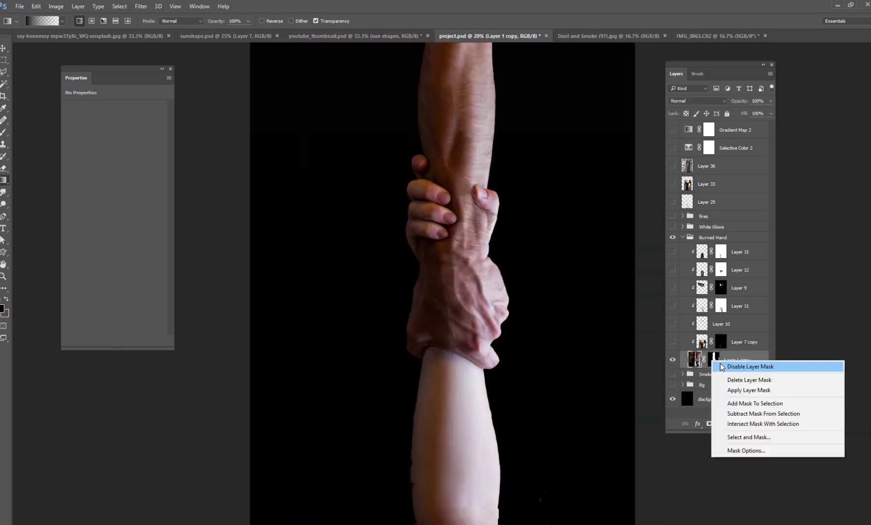
left_click(723, 367)
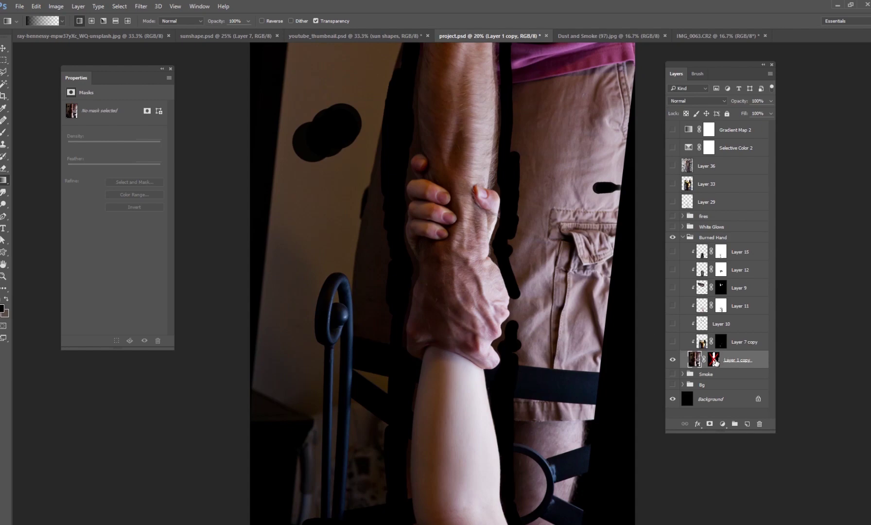
right_click(714, 360)
left_click(724, 366)
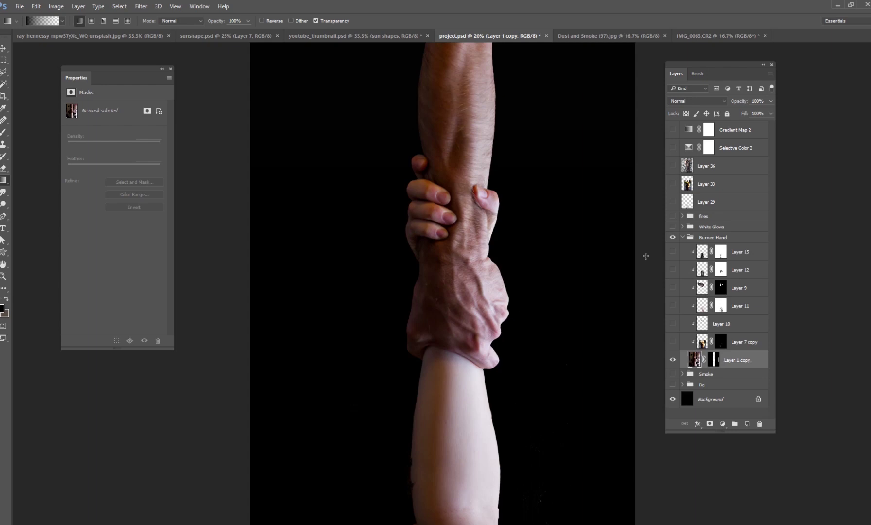
left_click(687, 166)
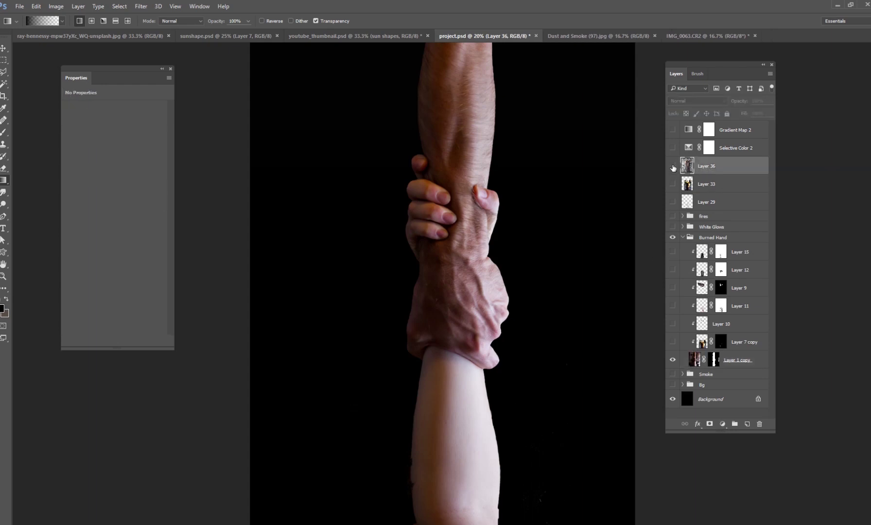
left_click(673, 166)
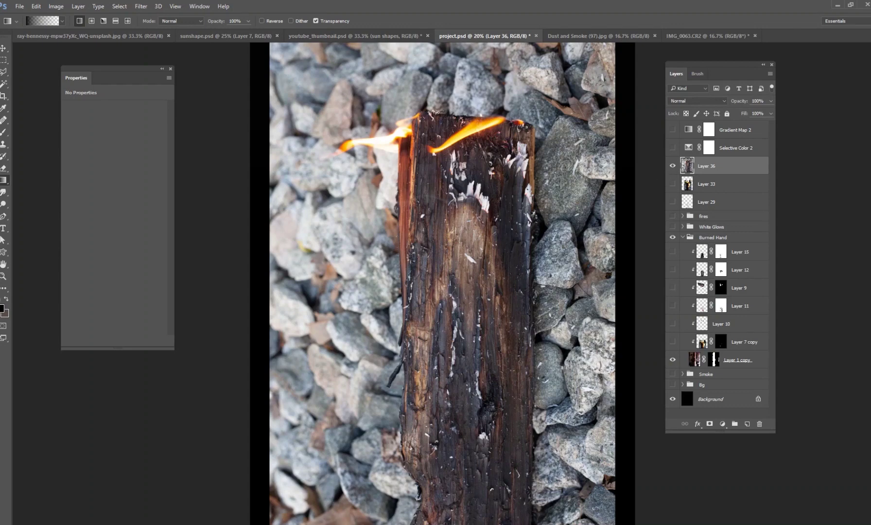
left_click(673, 166)
left_click(673, 184)
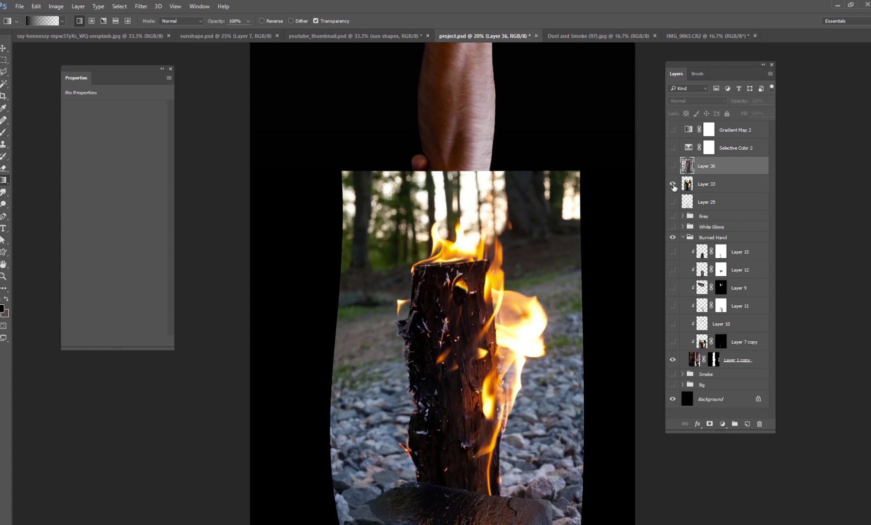
left_click(674, 185)
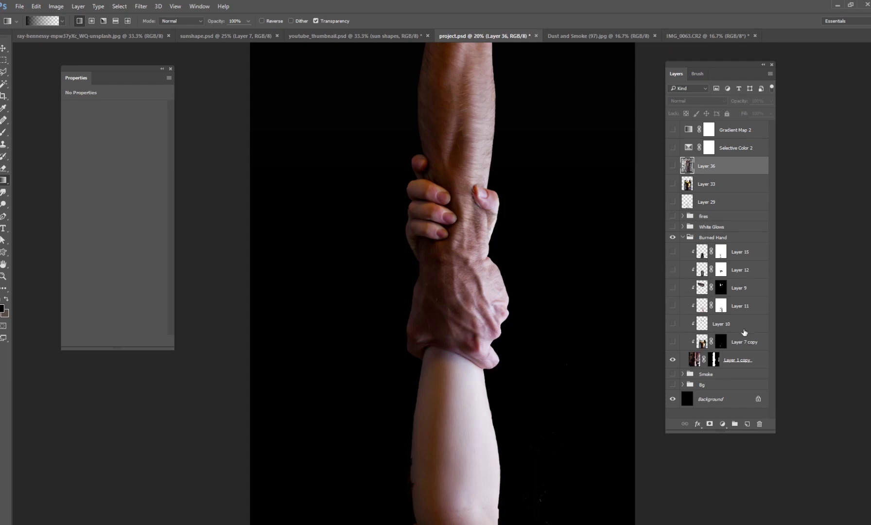
Select Layer 7 copy through Layer 15, preview them in Normal blend mode, then hide them again.
left_click(741, 343)
left_click(742, 253, "shift")
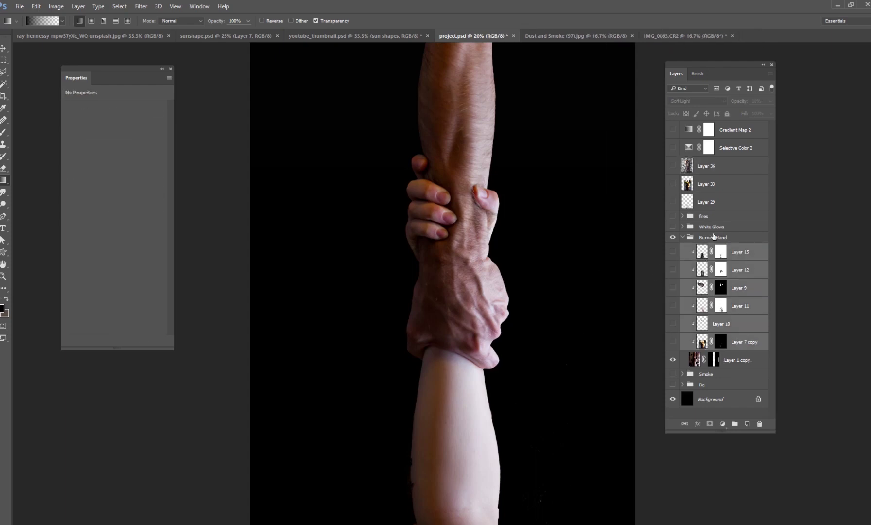
left_click_drag(673, 342, 673, 251)
left_click(696, 101)
left_click(691, 110)
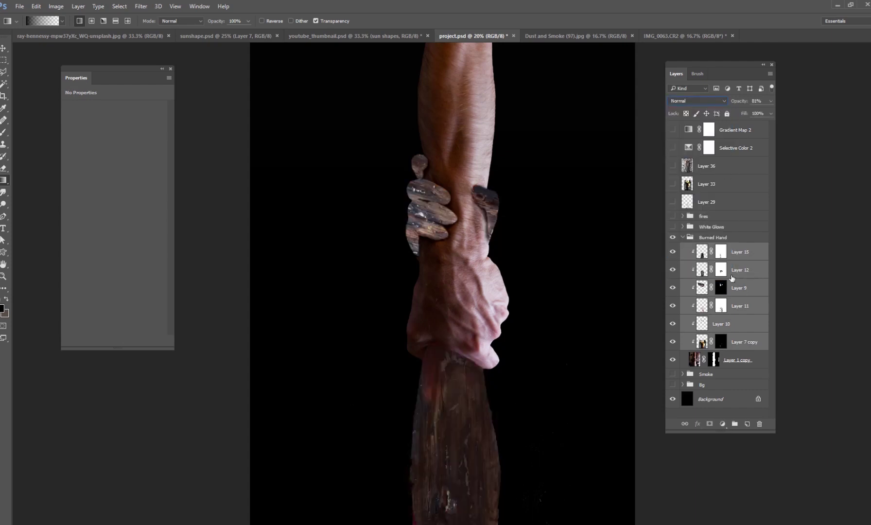
left_click_drag(673, 253, 671, 345)
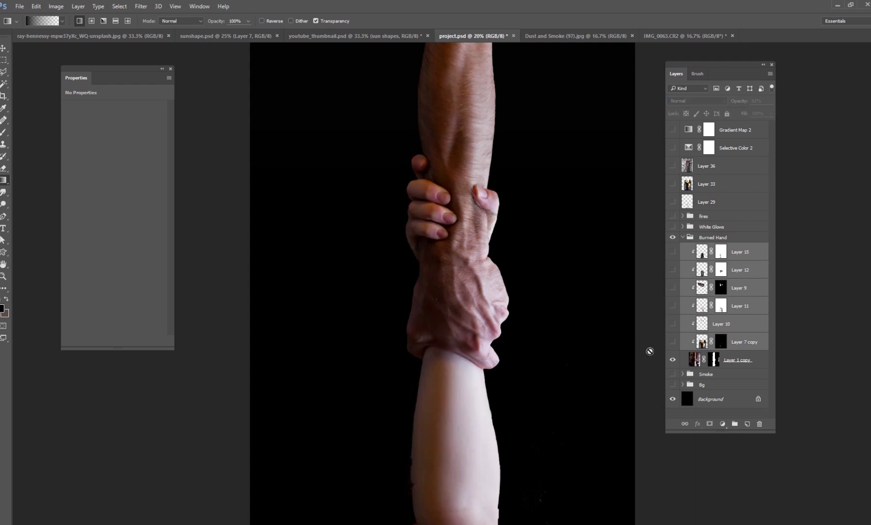
Turn on Layer 12 and Layer 9 for wood texture on the lower forearm and gripping fingers.
left_click(727, 272)
left_click(673, 270)
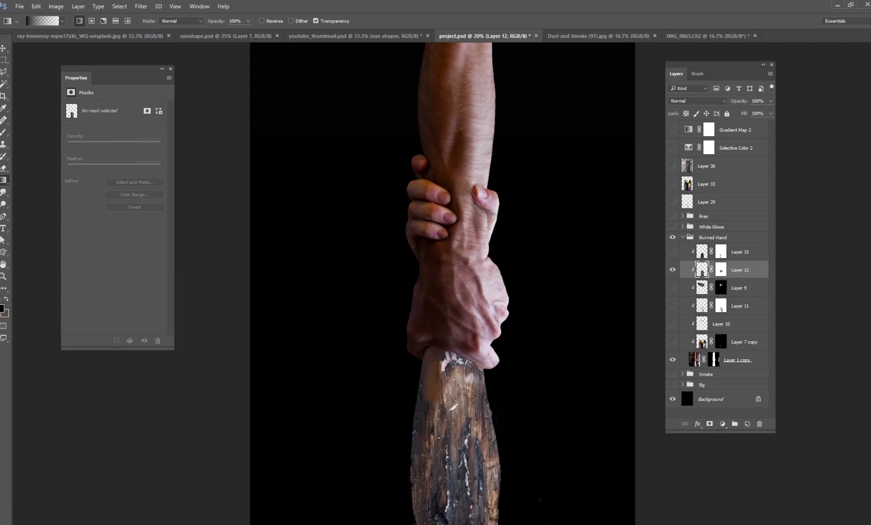
left_click(673, 288)
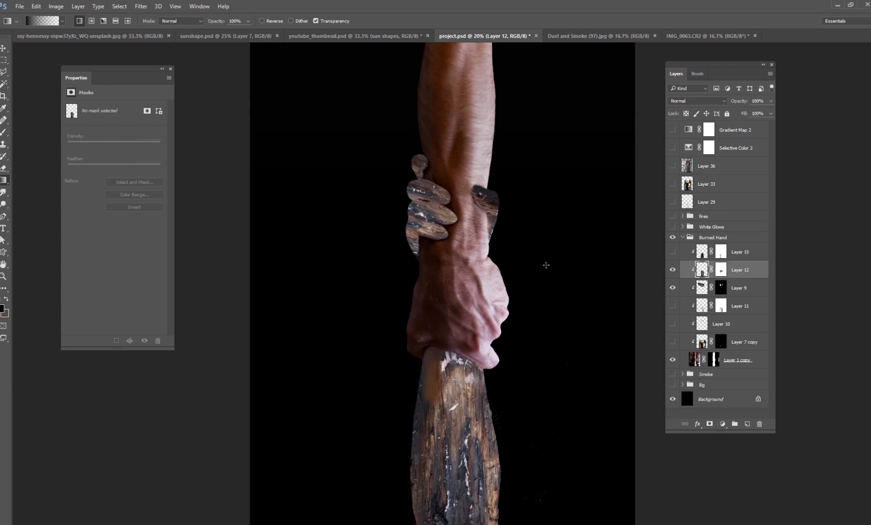
key("ctrl+plus")
key("ctrl+plus")
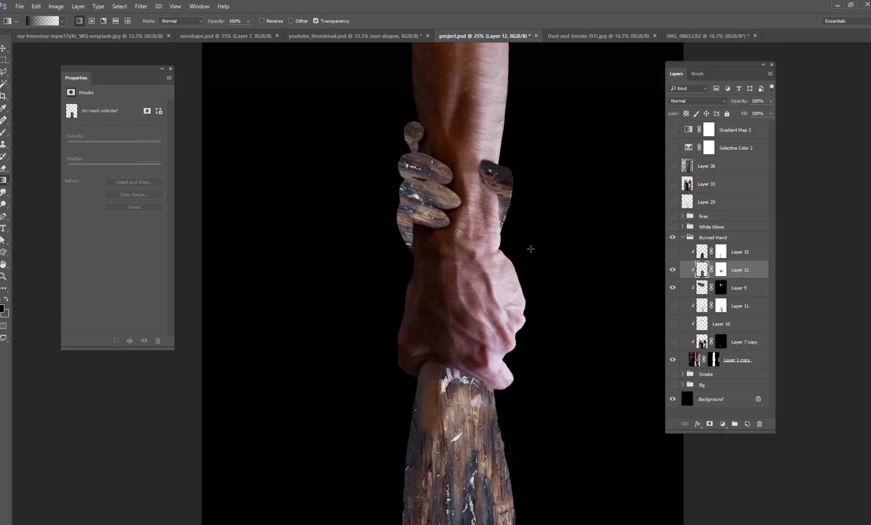
left_click_drag(530, 249, 605, 362)
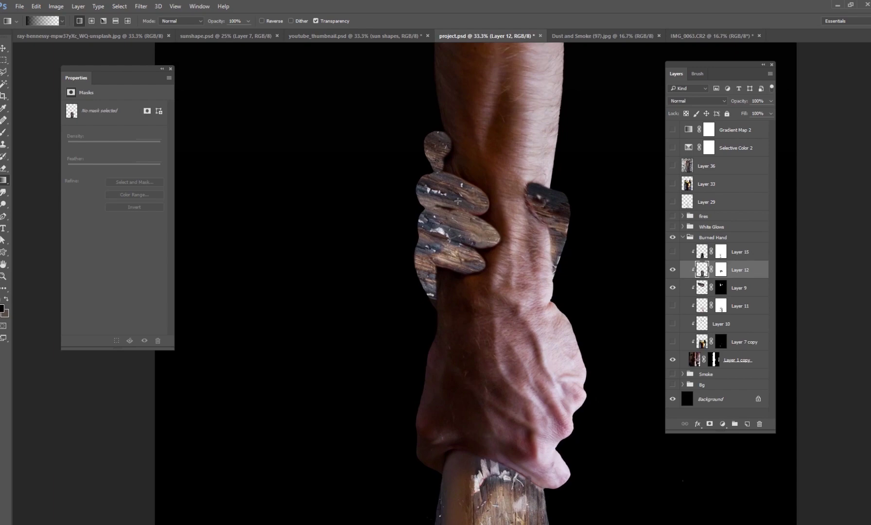
left_click_drag(491, 308, 478, 123)
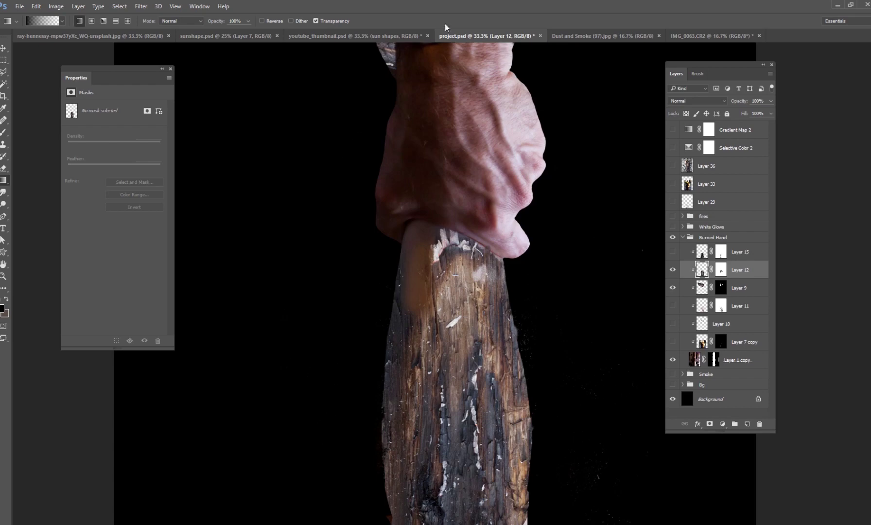
key("ctrl+minus")
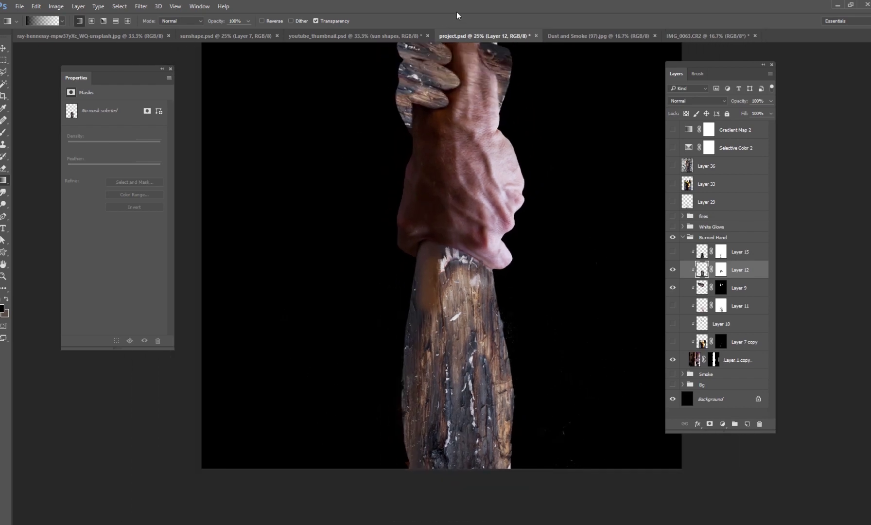
key("ctrl+minus")
key("ctrl+plus")
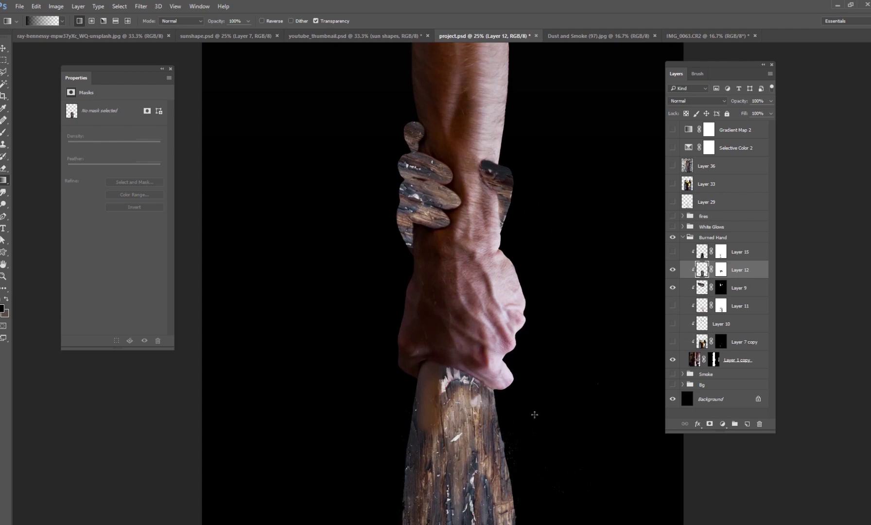
Set Layer 12 and Layer 9 to Overlay blending.
left_click_drag(564, 331, 530, 268)
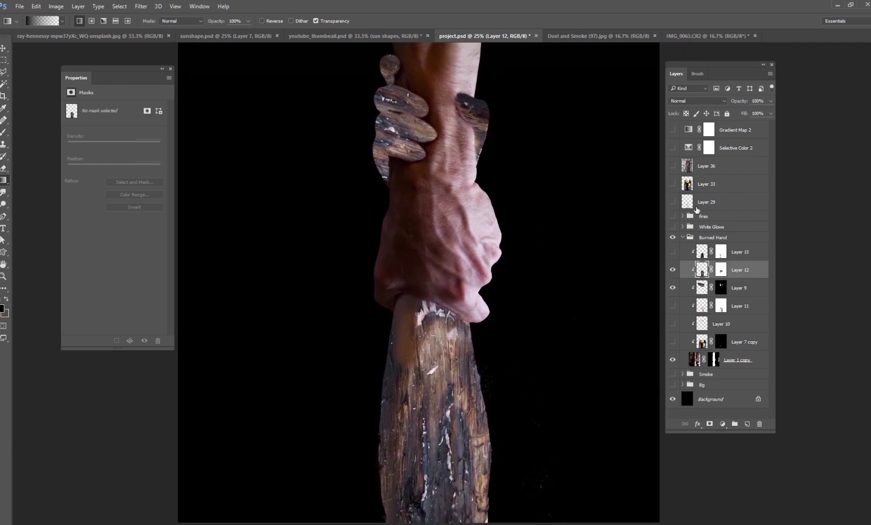
left_click(687, 101)
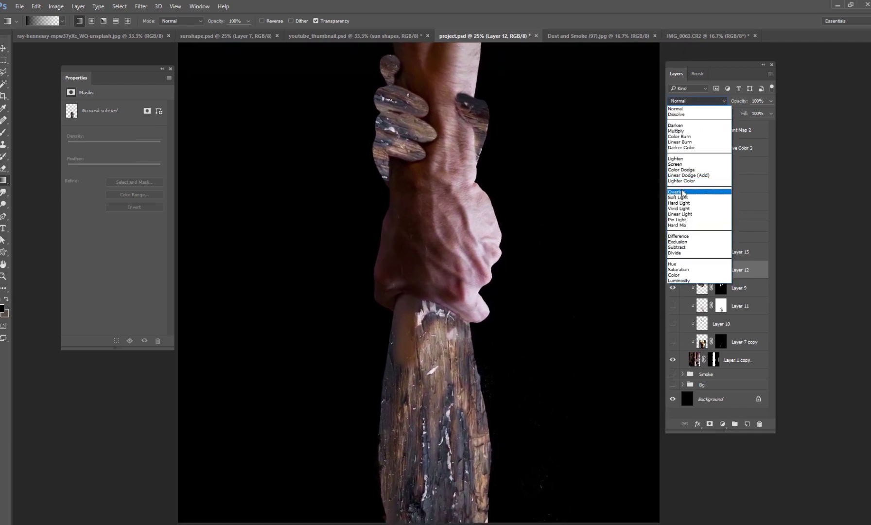
left_click(681, 191)
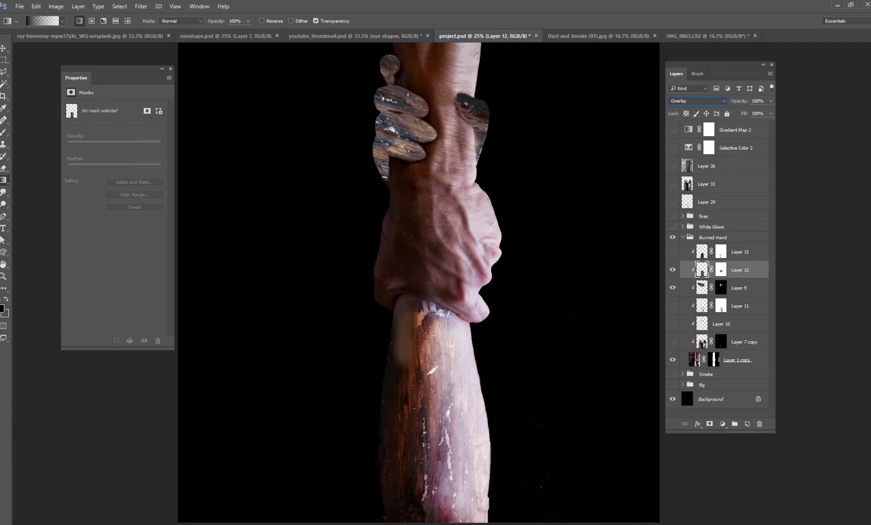
left_click(740, 288)
left_click(687, 102)
left_click(680, 192)
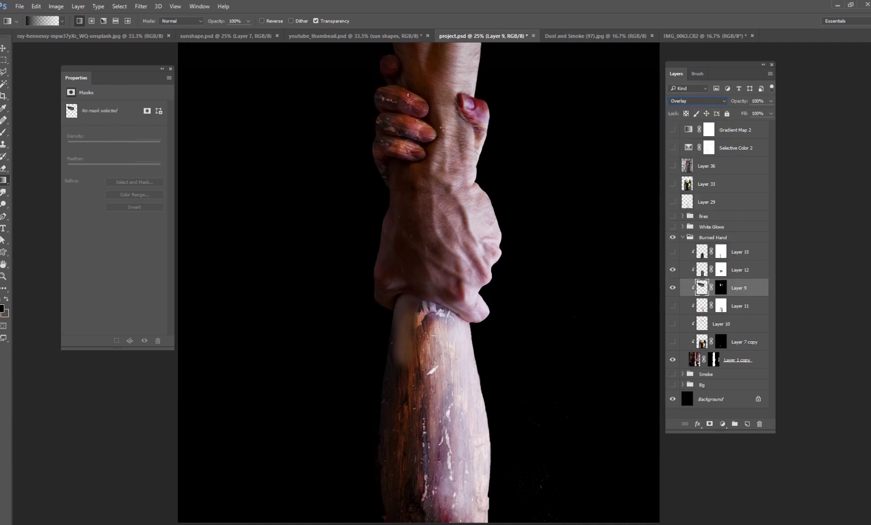
Show Layer 7 copy and Layer 10, setting Layer 10 to Soft Light.
left_click_drag(415, 91, 456, 144)
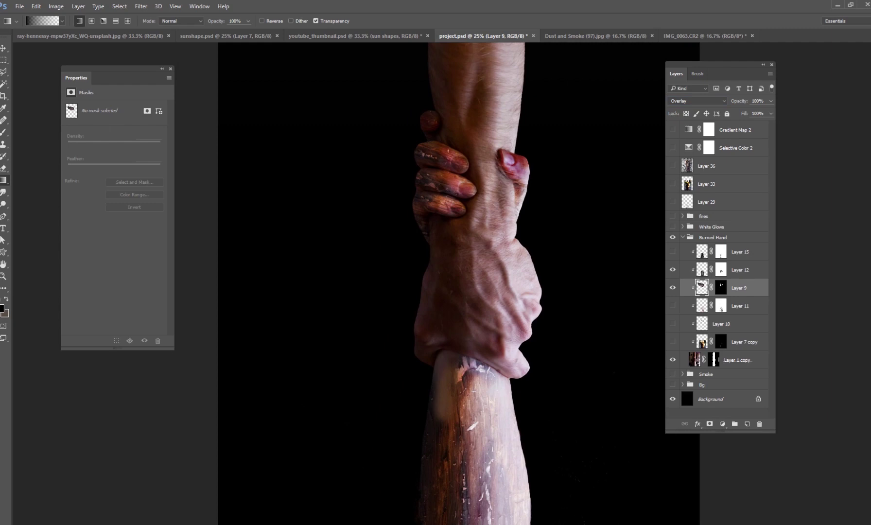
left_click_drag(480, 386, 463, 298)
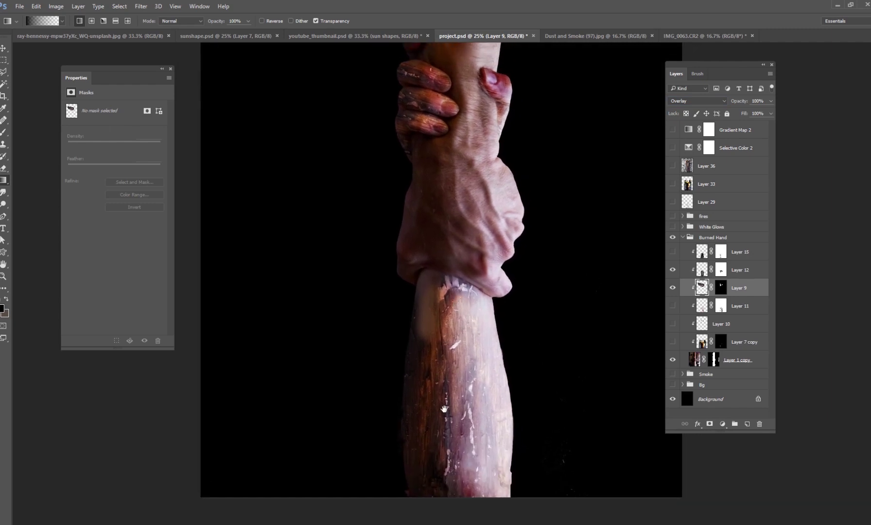
left_click_drag(451, 343, 449, 345)
left_click(673, 342)
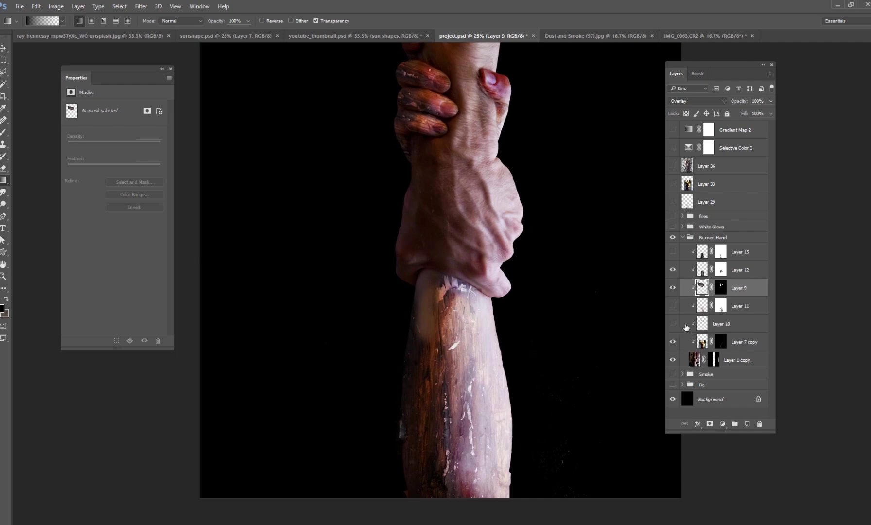
left_click(673, 324)
left_click(706, 325)
scroll(535, 287, "up", 2)
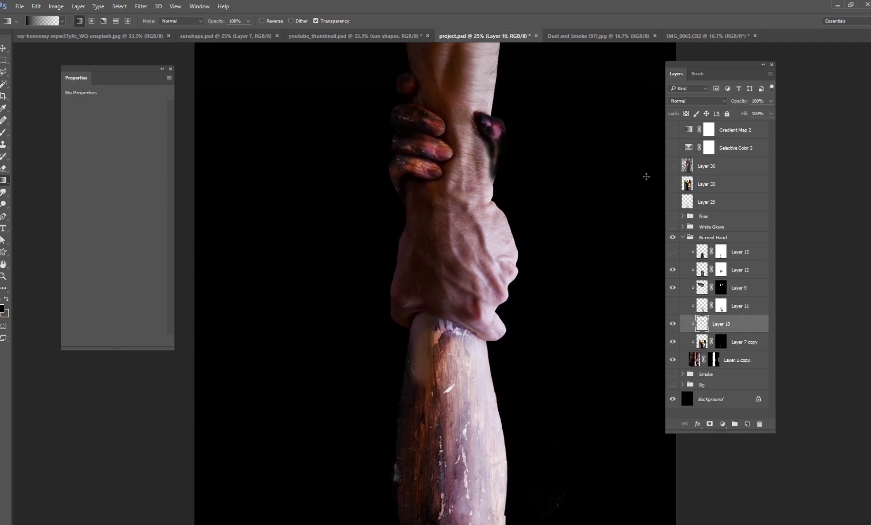
left_click(698, 101)
left_click(690, 197)
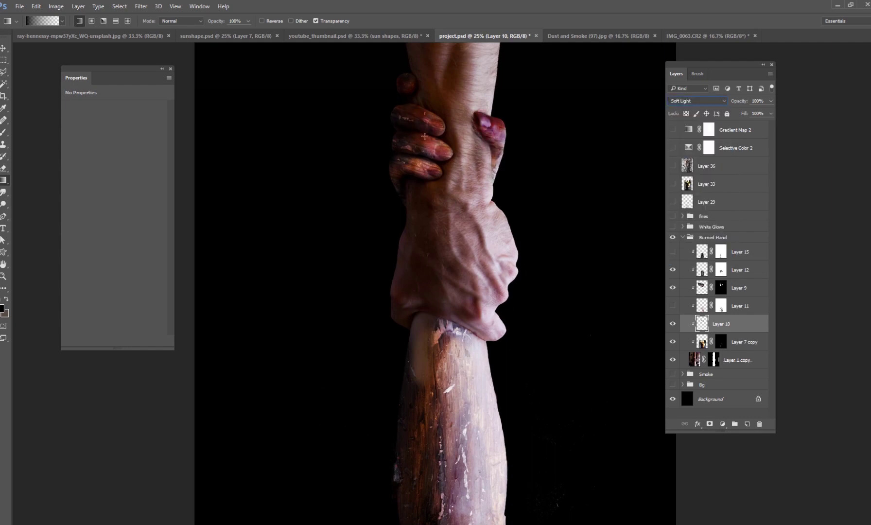
Turn on Layer 11 and Layer 15, both blended as Soft Light.
left_click(673, 306)
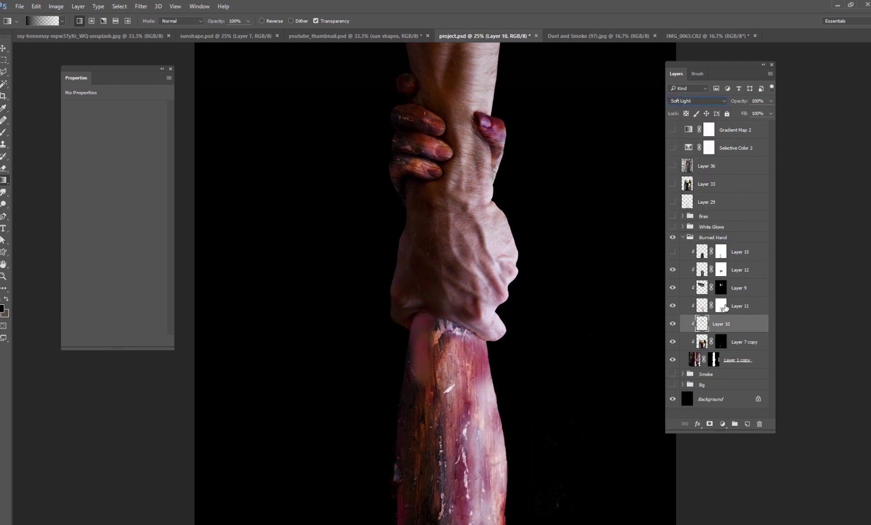
left_click(741, 307)
left_click(698, 101)
left_click(689, 199)
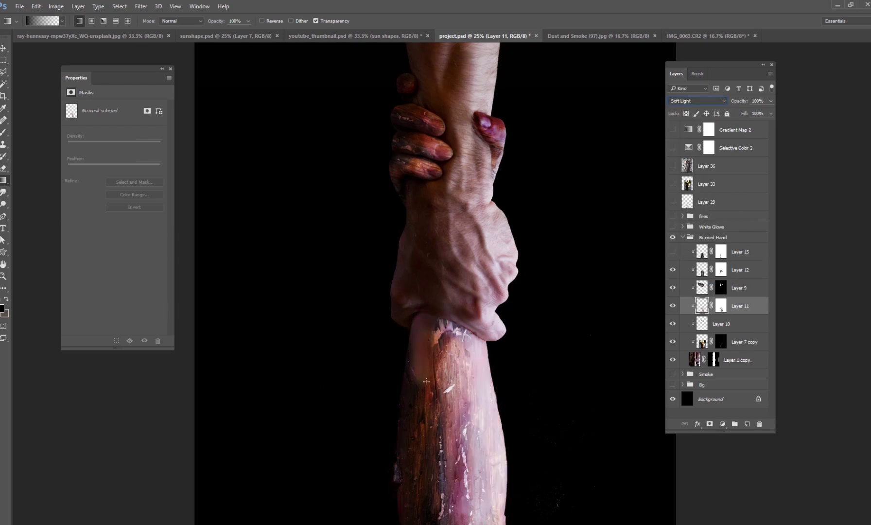
left_click(673, 252)
left_click(744, 252)
left_click(698, 100)
left_click(690, 199)
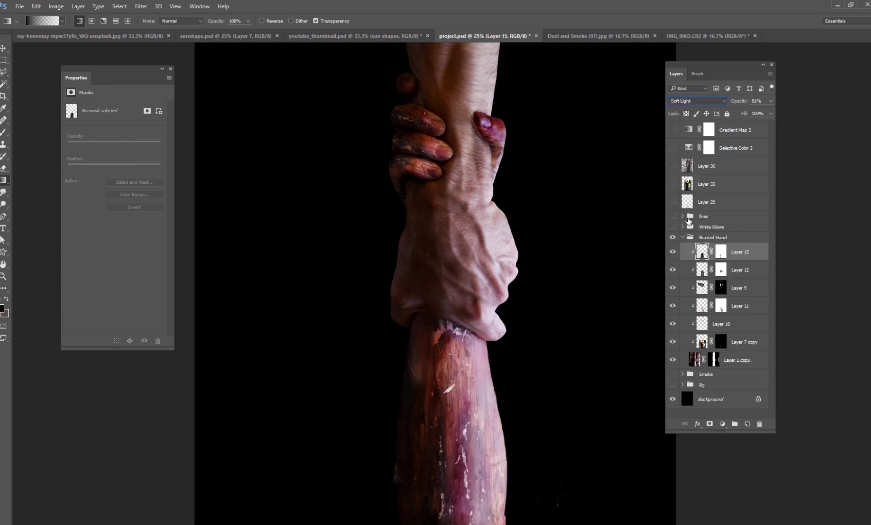
Try Color Burn on Layer 15, then settle on Soft Light at 87% opacity.
left_click_drag(459, 447, 489, 355)
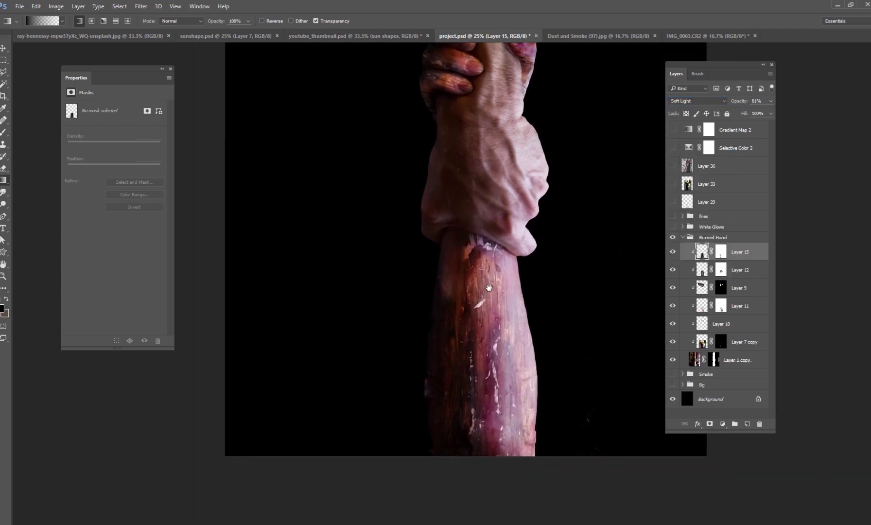
left_click(739, 271)
left_click(736, 254)
left_click(687, 100)
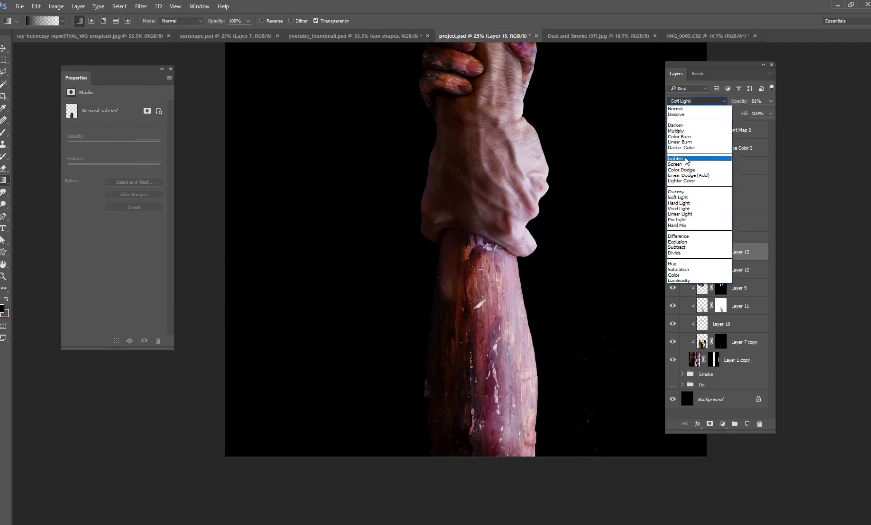
left_click(691, 137)
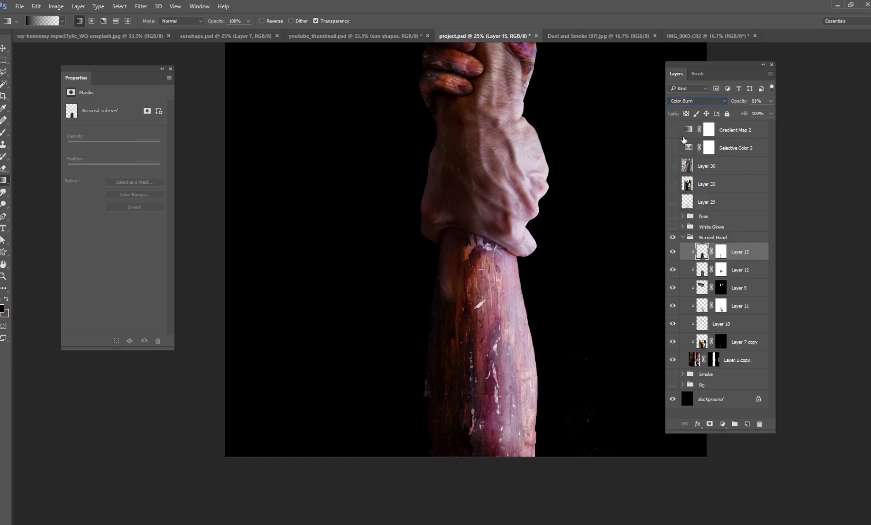
left_click(771, 101)
mouse_move(742, 114)
left_mouse_down()
mouse_move(729, 115)
mouse_move(749, 116)
left_mouse_up()
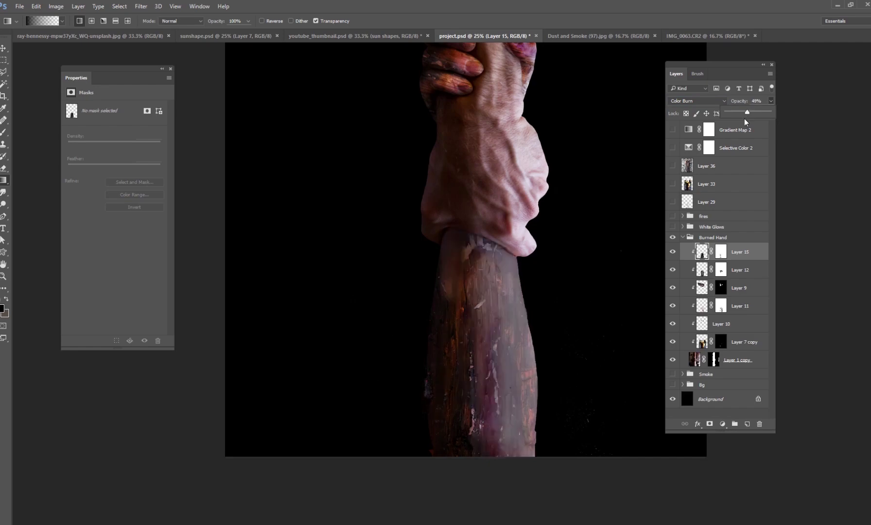
left_click(685, 101)
left_click(695, 195)
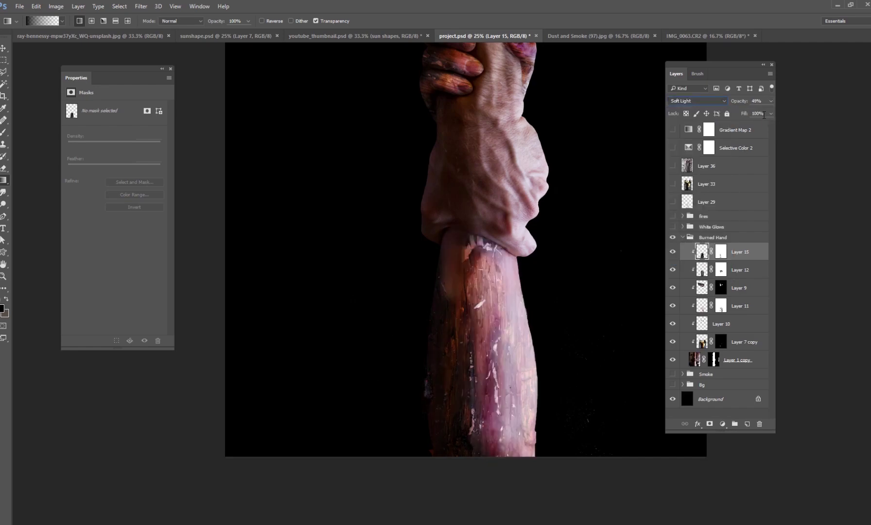
left_click(772, 101)
left_click(764, 112)
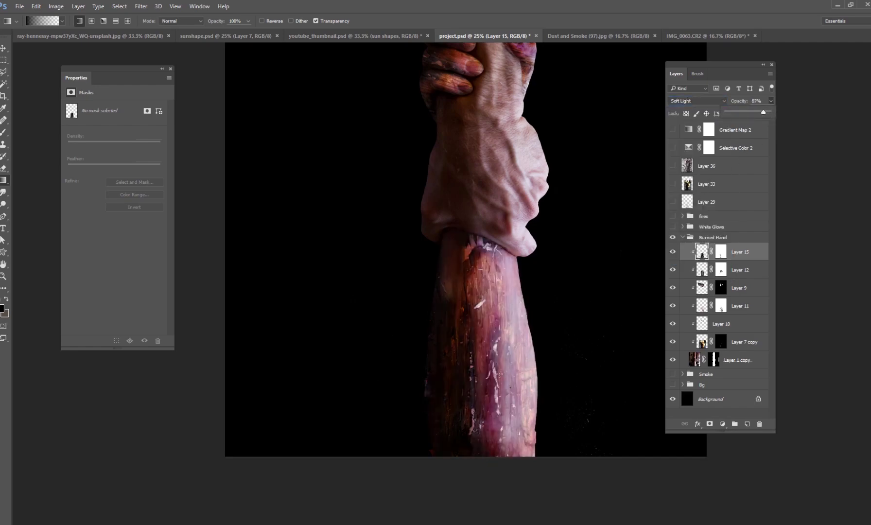
left_click_drag(482, 276, 483, 308)
left_click_drag(463, 360, 494, 400)
scroll(488, 393, "down", 1)
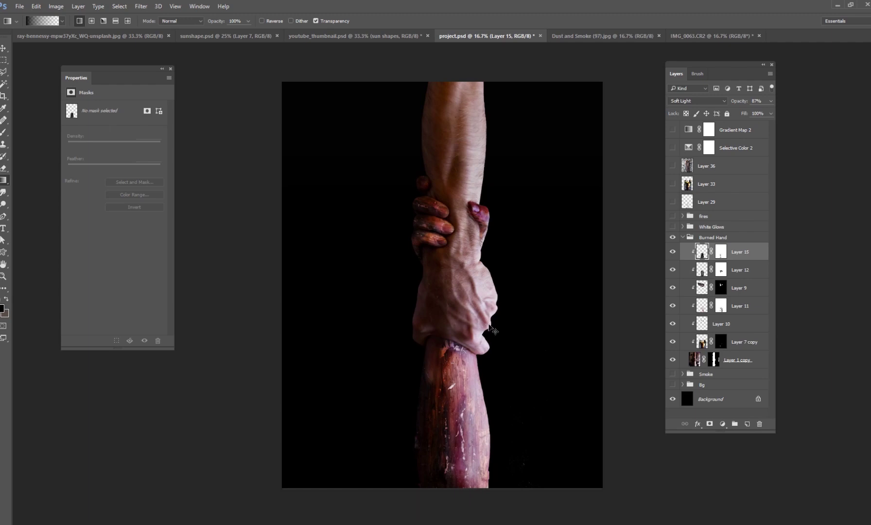
scroll(489, 325, "up", 1)
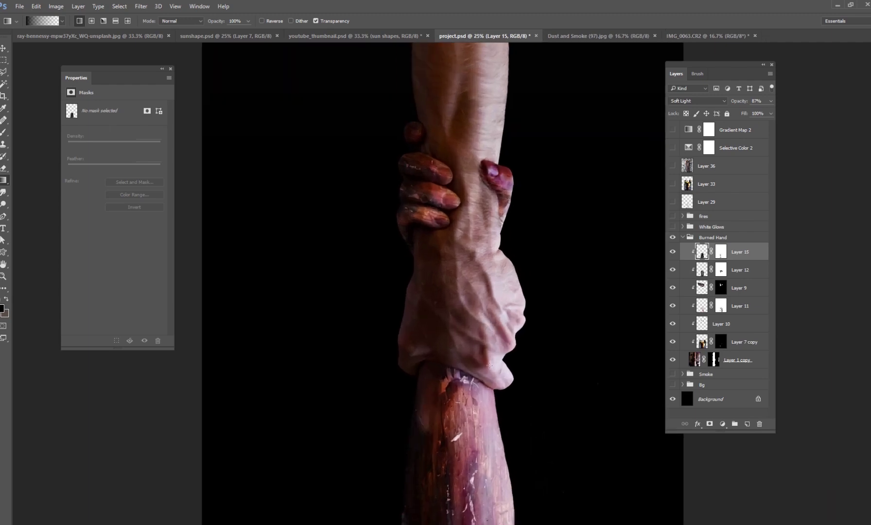
Show the White Glows group and keep Group 2's blend mode at Color Dodge.
left_click(682, 227)
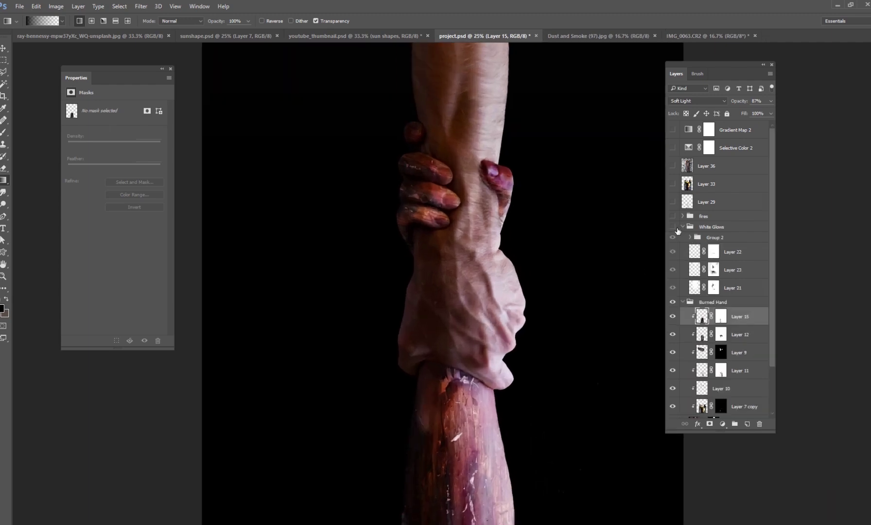
left_click(673, 226)
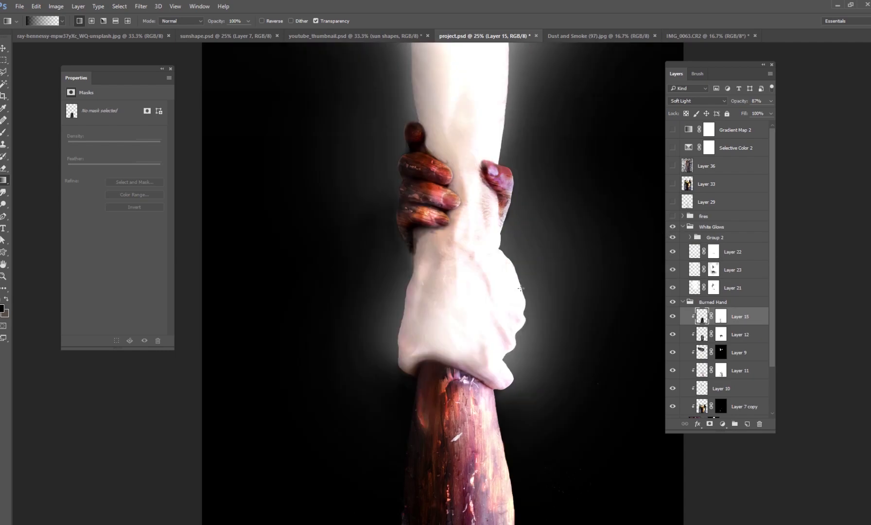
left_click_drag(547, 261, 535, 344)
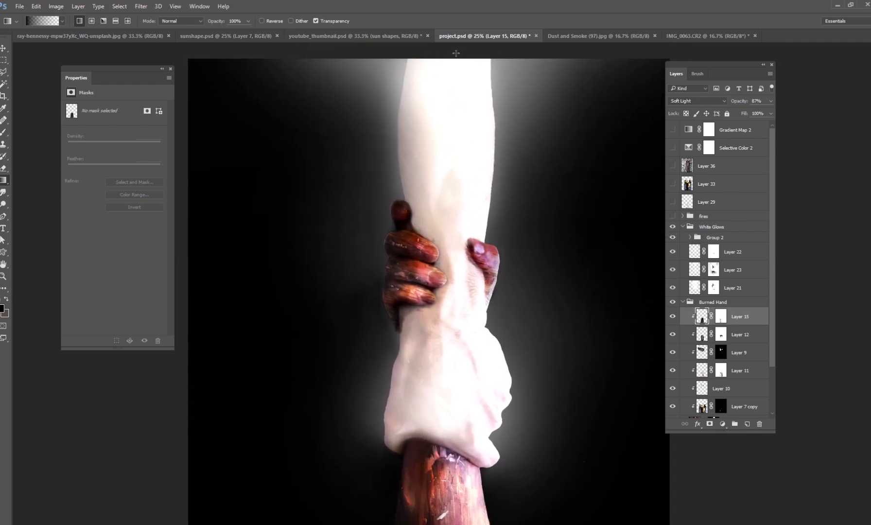
left_click(728, 250)
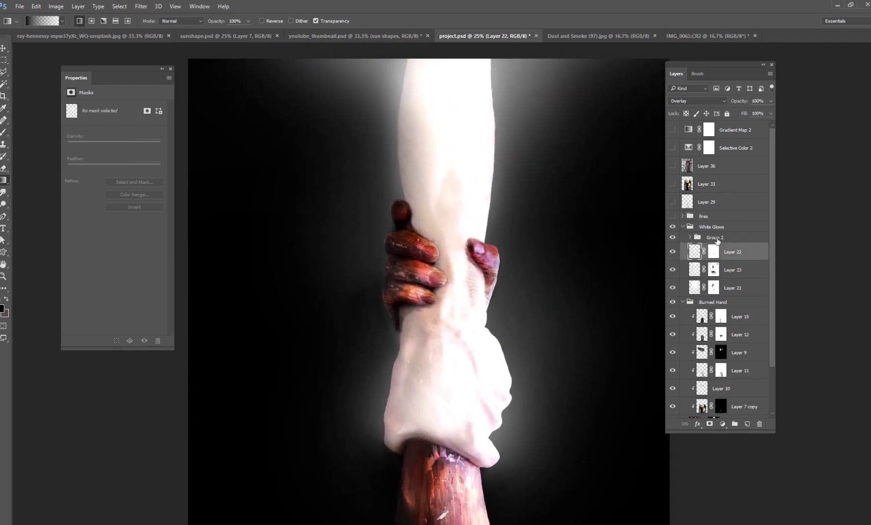
left_click(719, 238)
left_click(690, 237)
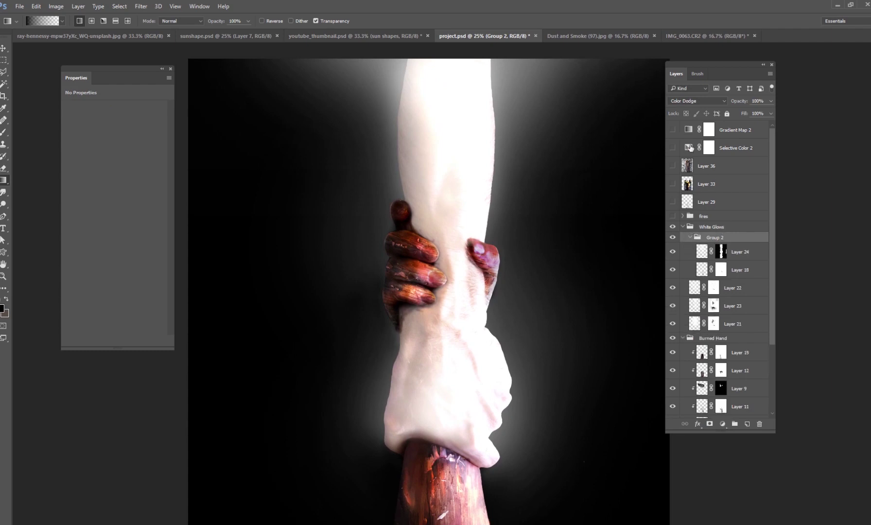
left_click(687, 101)
left_click(754, 242)
left_click(690, 237)
Toggle Group 2, Layer 22, Layer 23 and Layer 21 off and on to compare their glows.
left_click(673, 240)
left_click(673, 239)
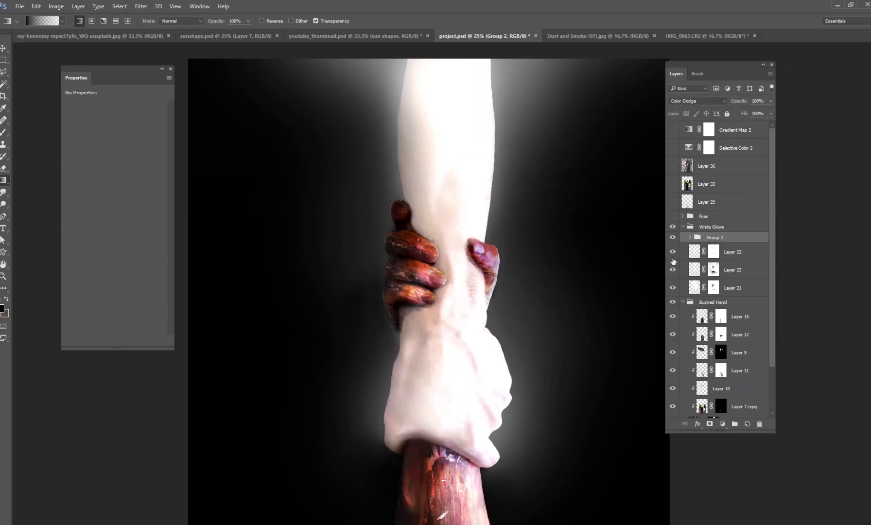
left_click(673, 239)
left_click(673, 240)
left_click(673, 252)
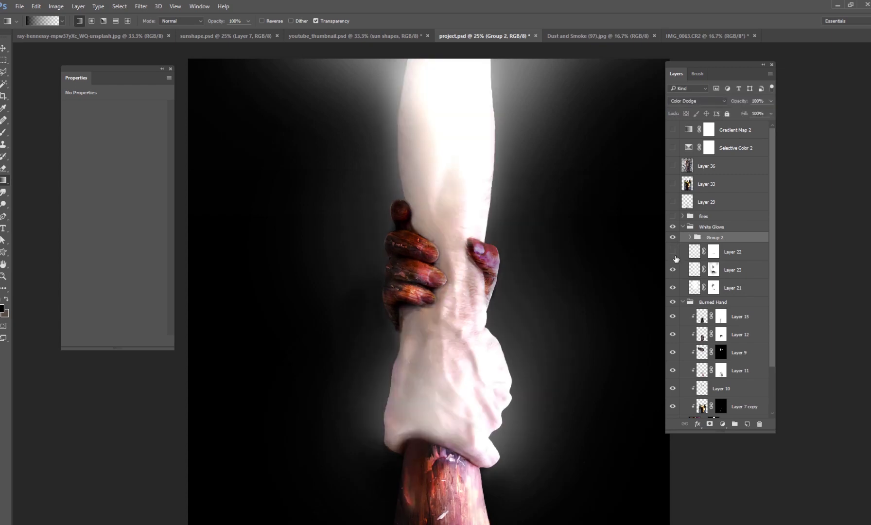
left_click(673, 255)
left_click(673, 270)
left_click(673, 270)
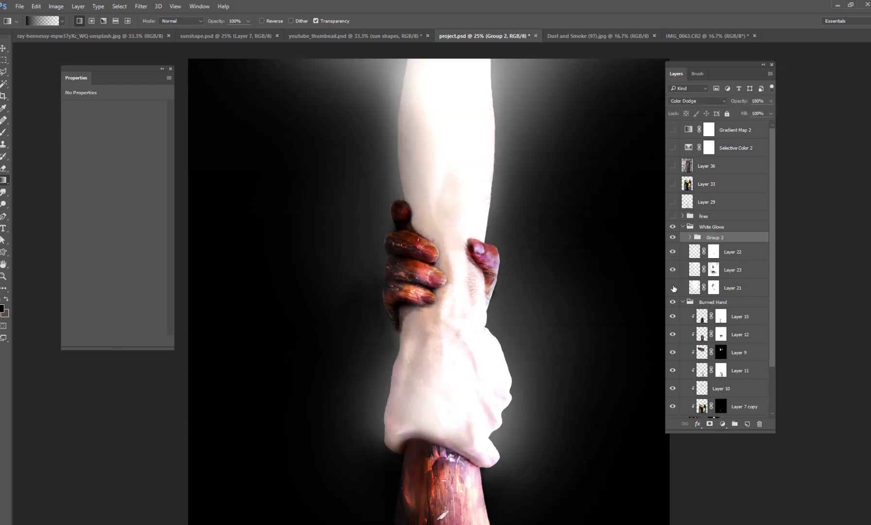
left_click(673, 288)
left_click(673, 270)
left_click(674, 286)
left_click(673, 270)
Check Layer 23 and Group 2, then fold the White Glows group away.
left_click(736, 269)
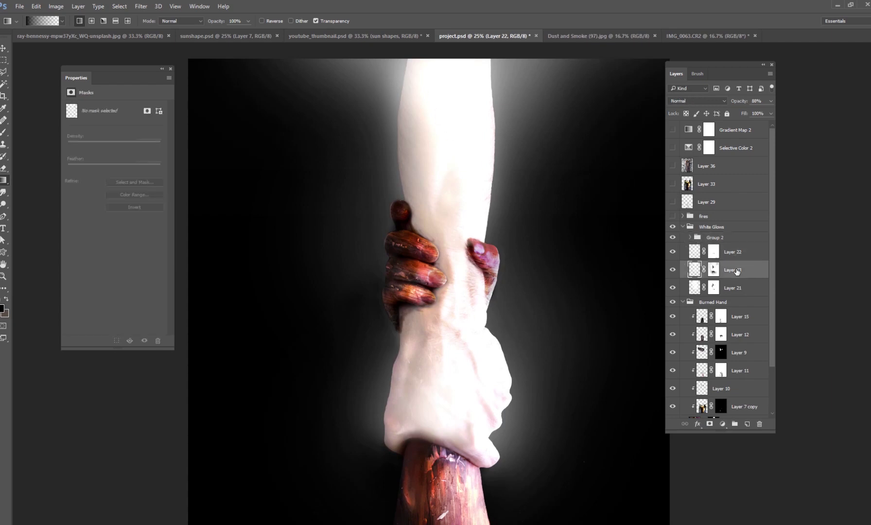
left_click(702, 240)
left_click(690, 237)
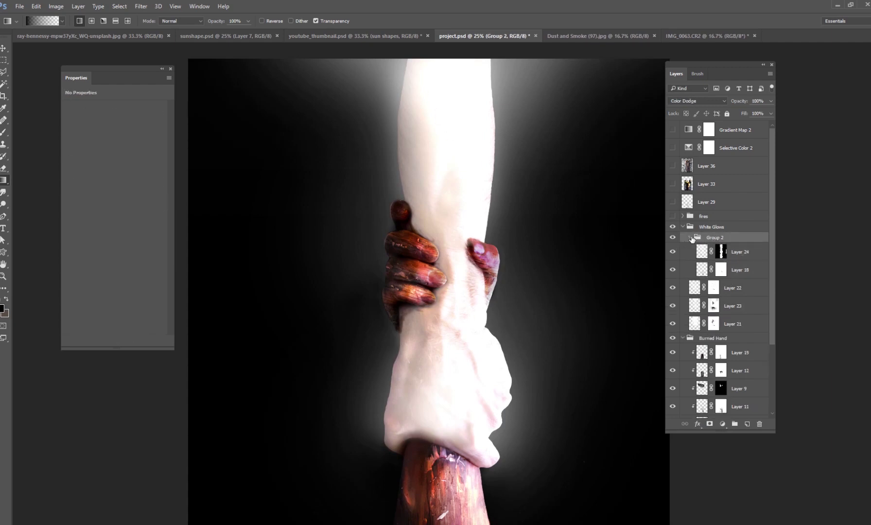
left_click(690, 237)
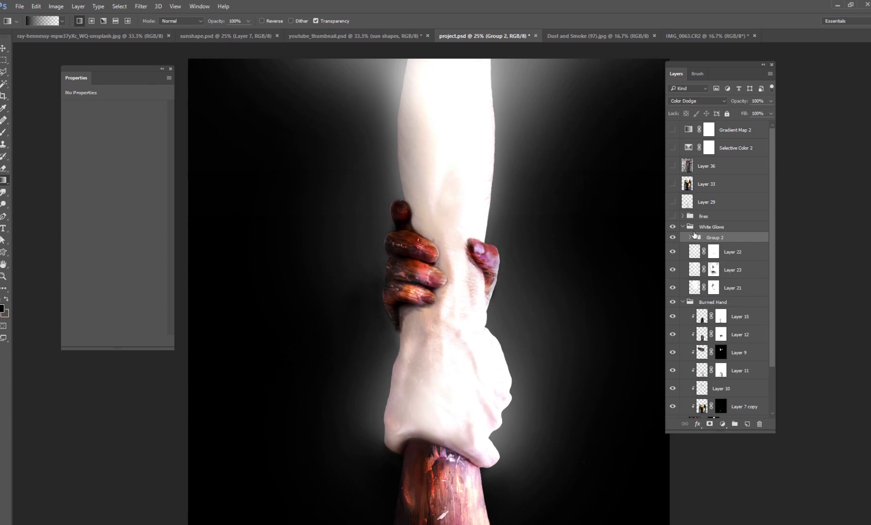
left_click(683, 226)
Collapse Burned Hand and turn on the Bg and Smoke groups, then select the Background layer.
key("ctrl+minus")
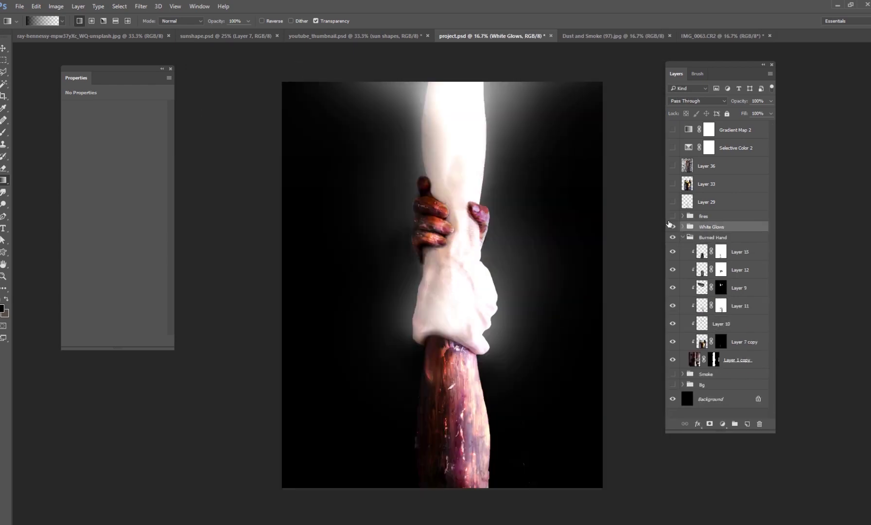
left_click(684, 237)
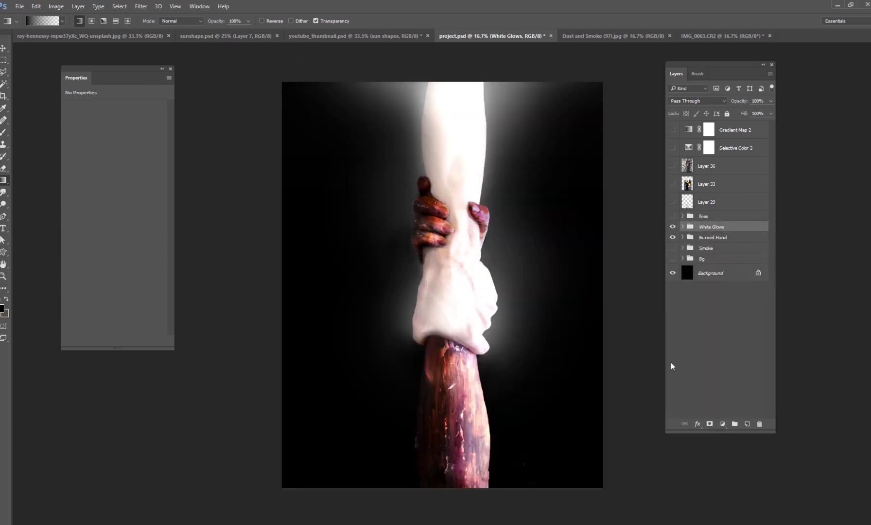
left_click(673, 258)
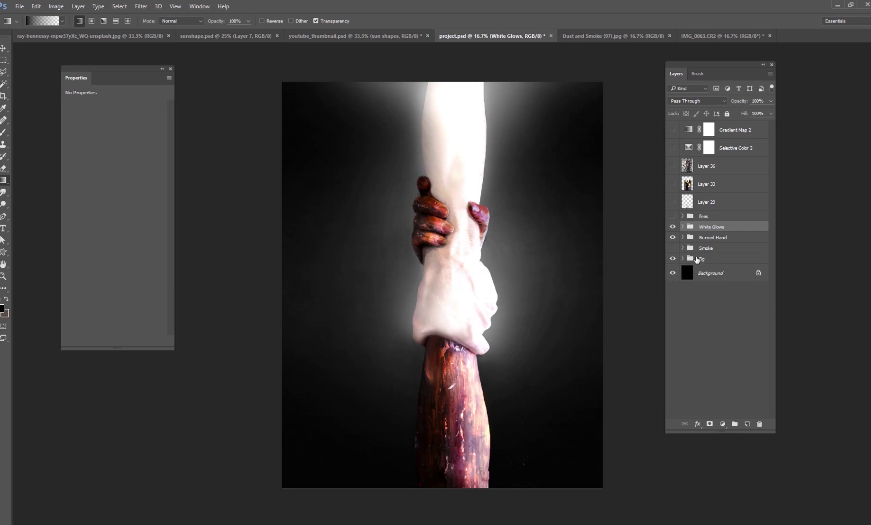
left_click(673, 248)
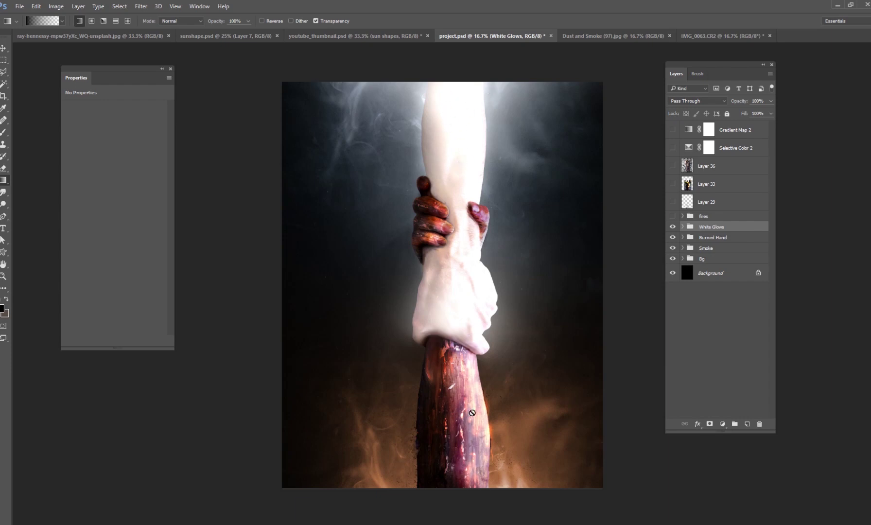
left_click(709, 275)
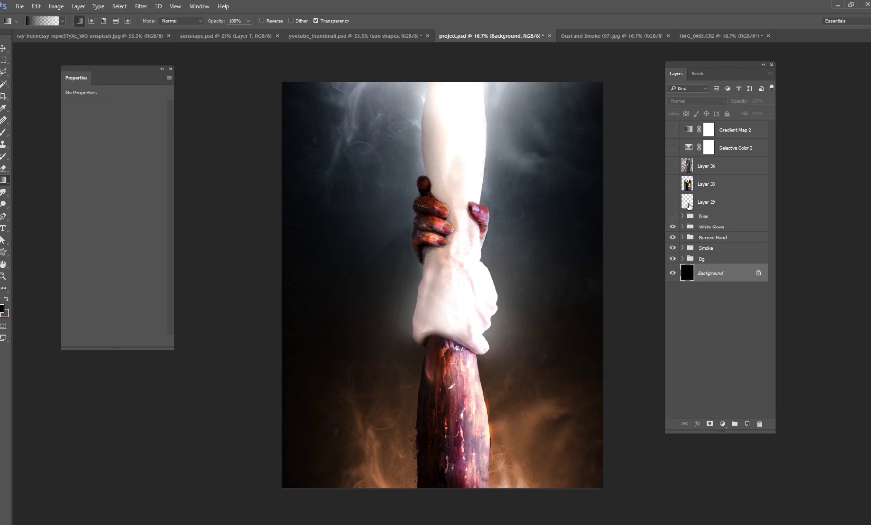
Show the fires group and set Layer 6 to Dissolve to see the fire's extent.
left_click(673, 216)
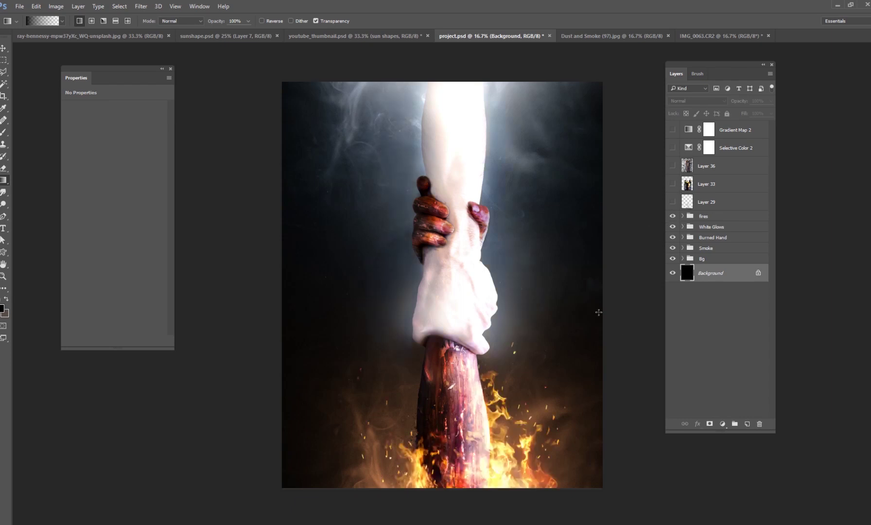
left_click(683, 216)
left_click(717, 281)
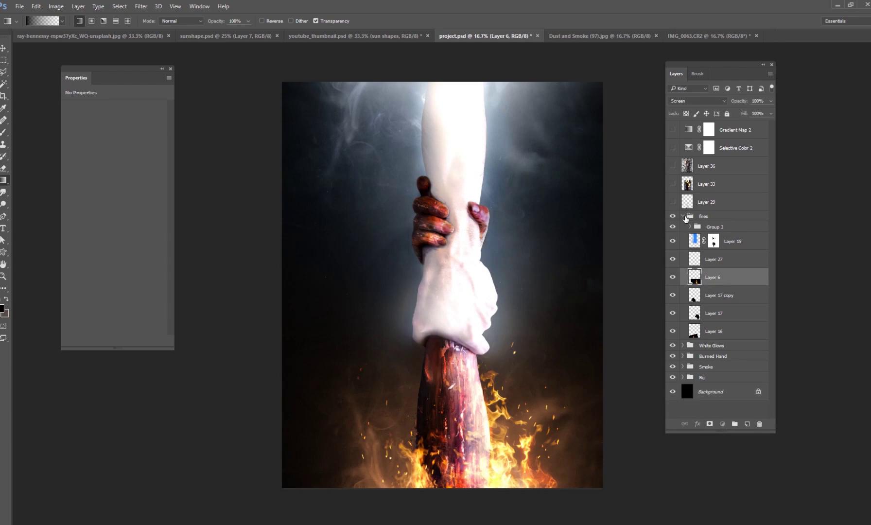
left_click(683, 216)
left_click(683, 217)
left_click(711, 281)
left_click(698, 100)
left_click(686, 116)
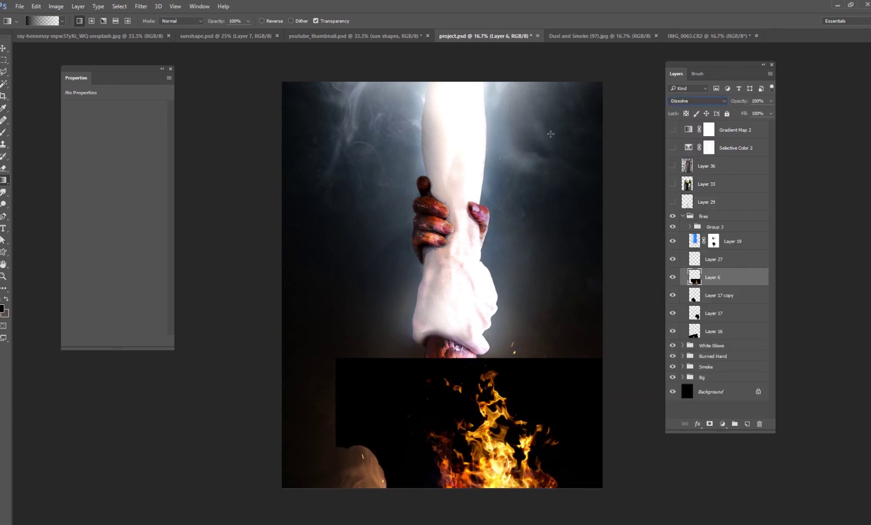
Reposition Layer 6's fire below the arm, restore Screen blending, and collapse the fires group.
key("v")
left_click_drag(497, 423, 476, 340)
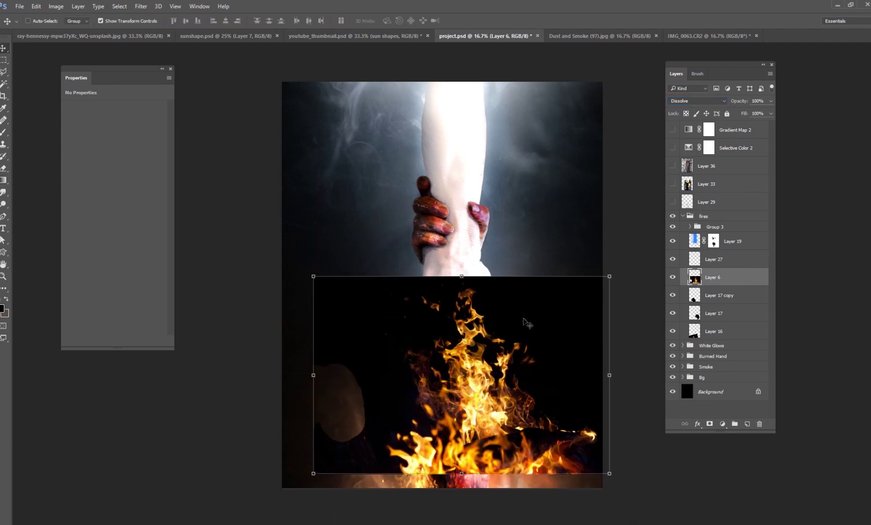
left_click_drag(504, 382, 525, 464)
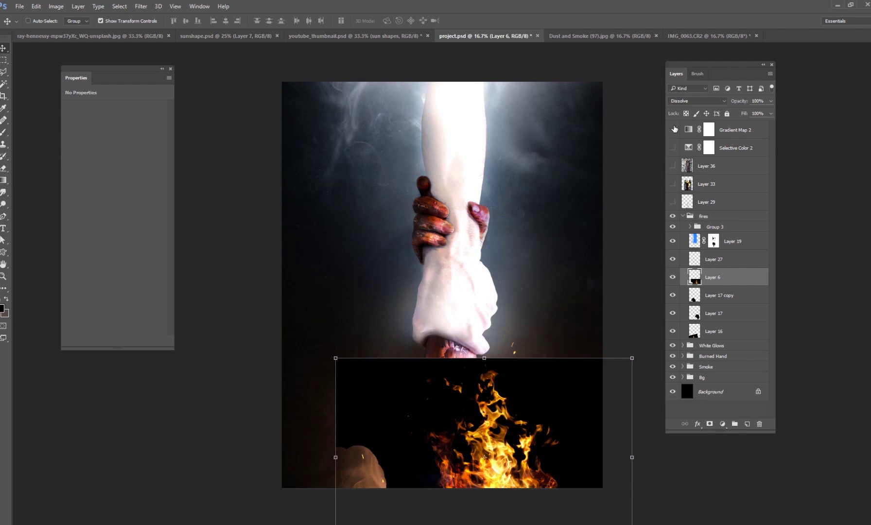
left_click(687, 103)
left_click(682, 167)
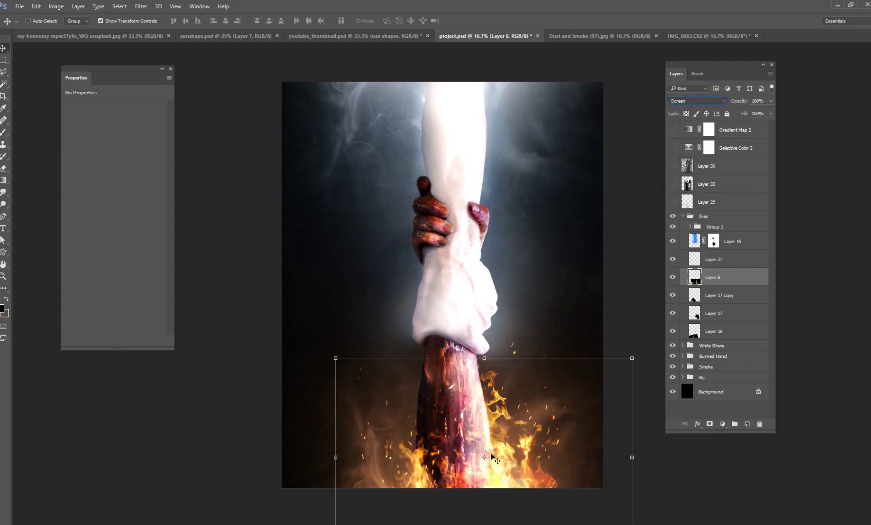
left_click(709, 262)
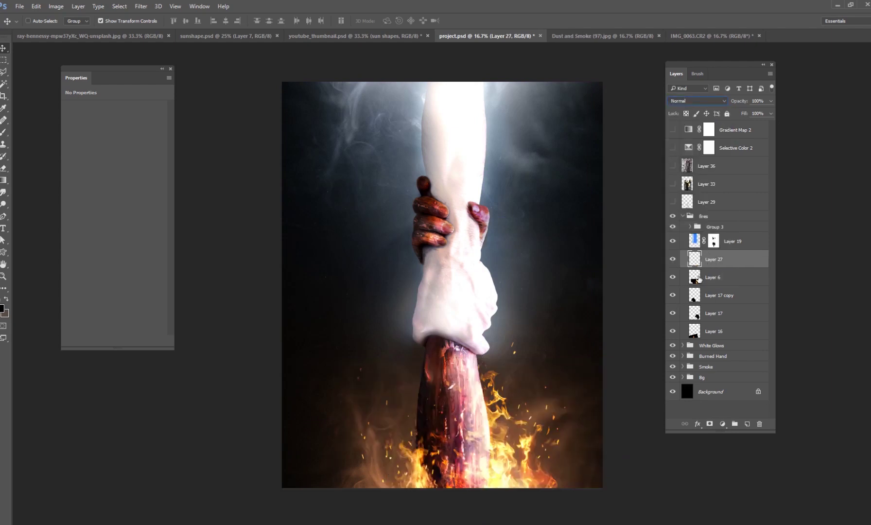
left_click(683, 217)
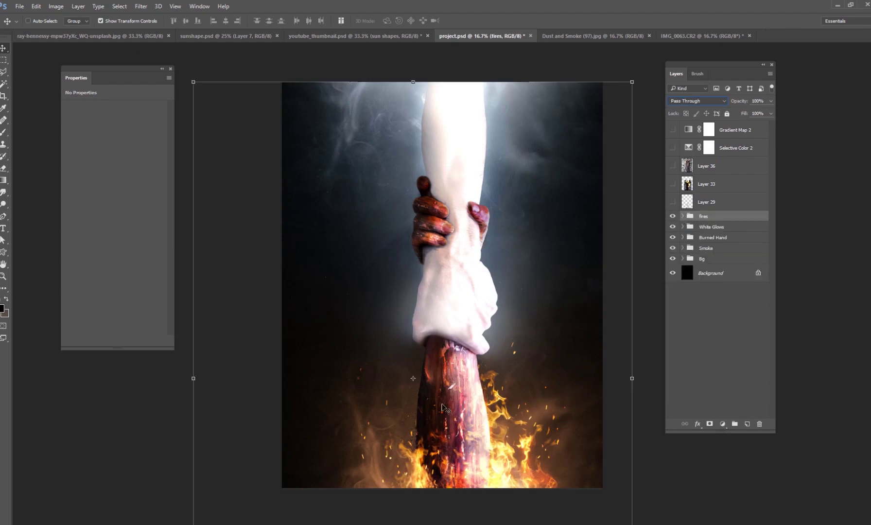
Make Layer 29, Gradient Map 2 and Selective Color 2 visible, ending on the Background layer.
left_click(672, 203)
left_click(673, 130)
left_click(718, 275)
left_click(729, 146)
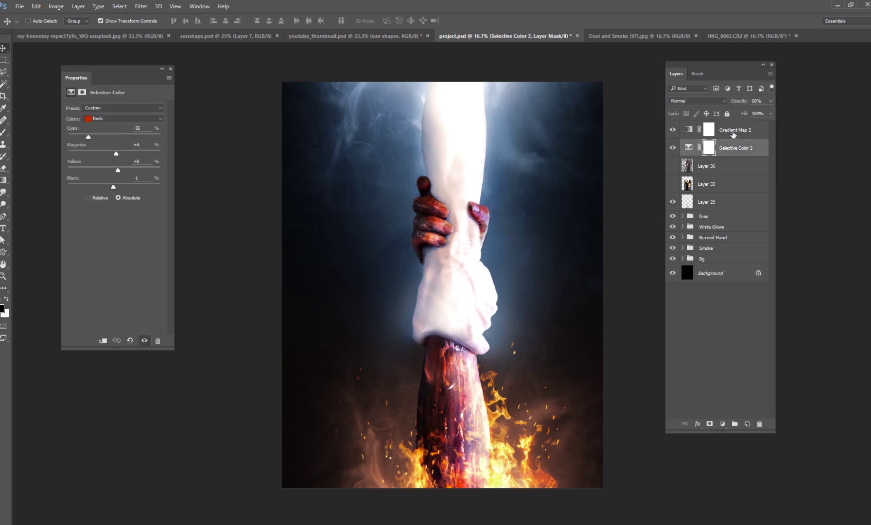
left_click(732, 131)
left_click(732, 274)
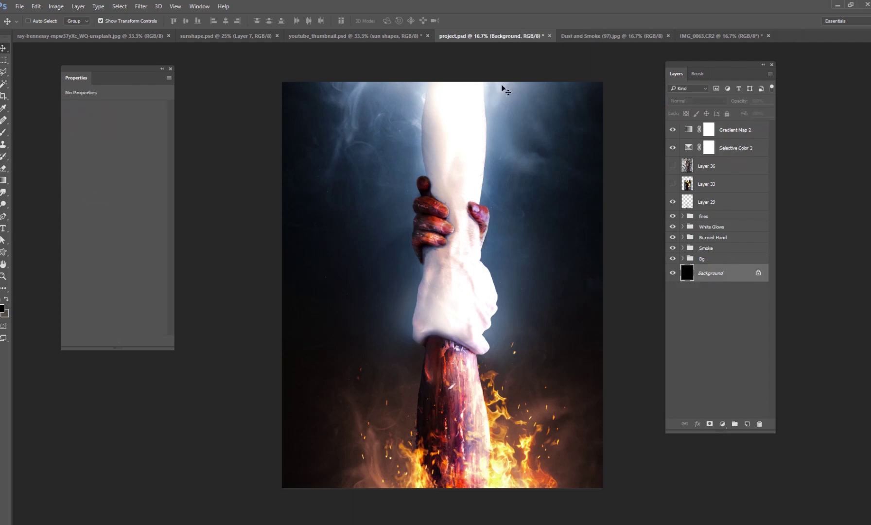